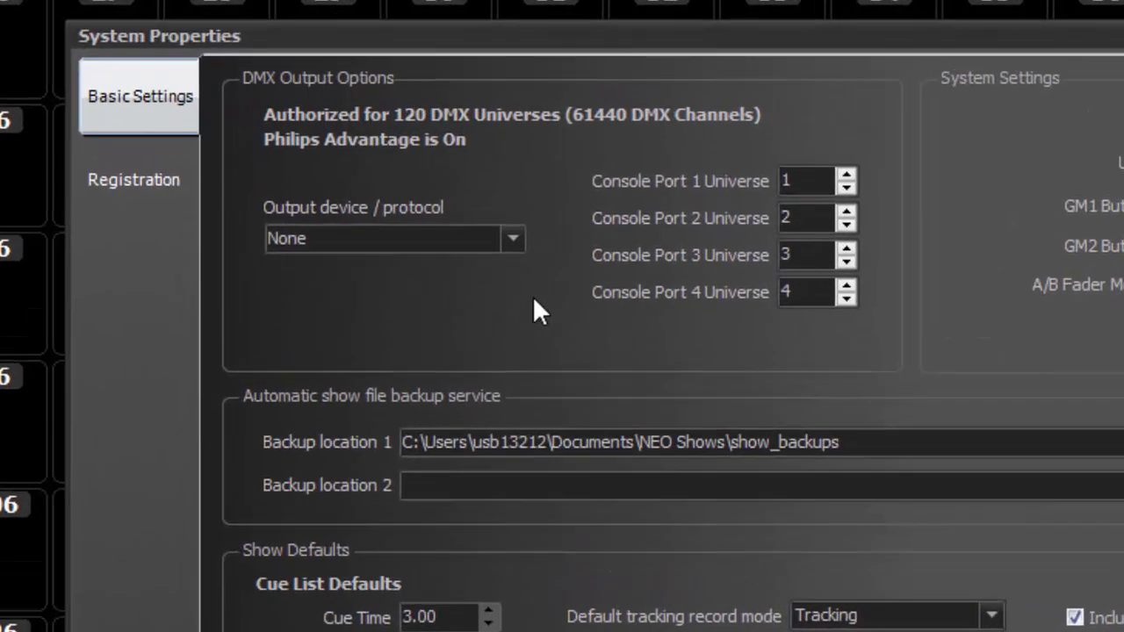
Review the available DMX output devices and protocols, leaving the selection at None
left_click(515, 239)
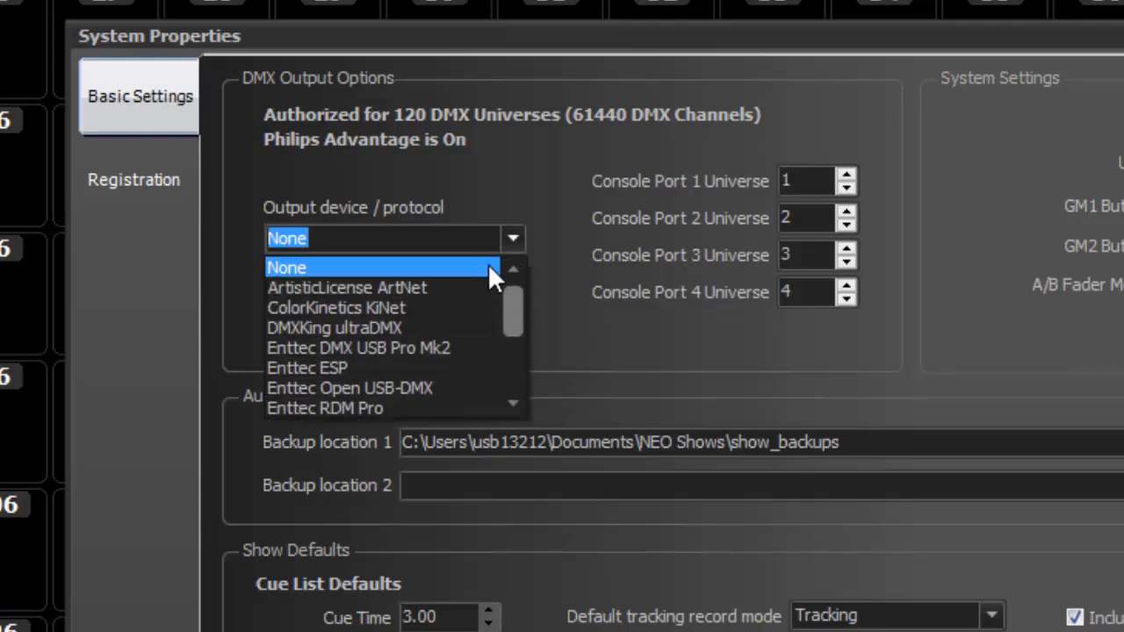
scroll(465, 352, "down", 3)
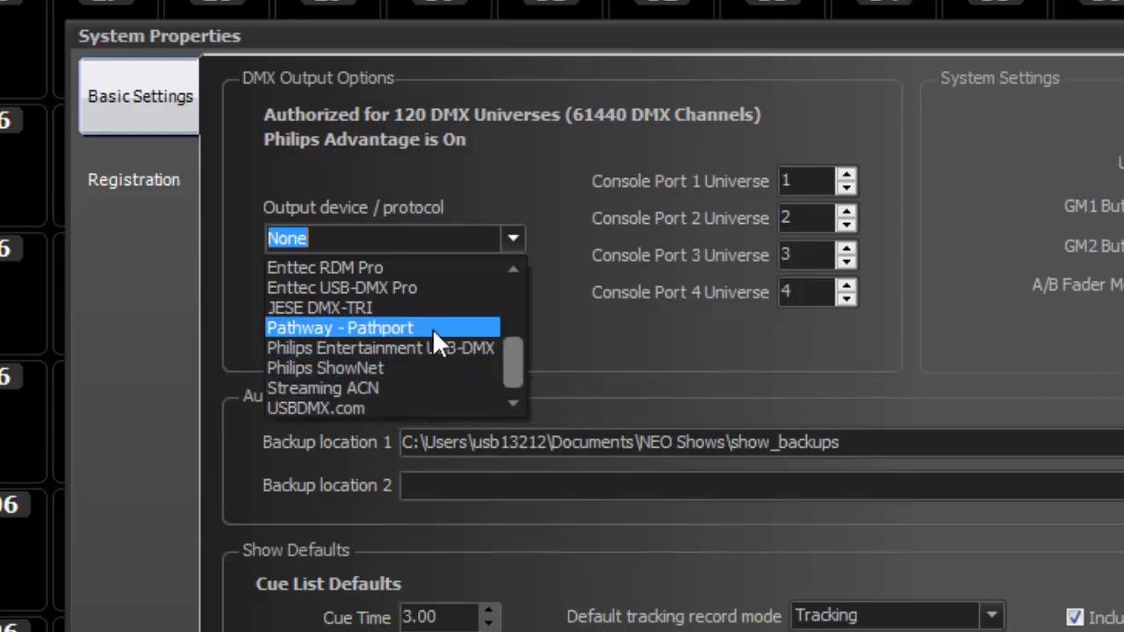
scroll(435, 329, "up", 3)
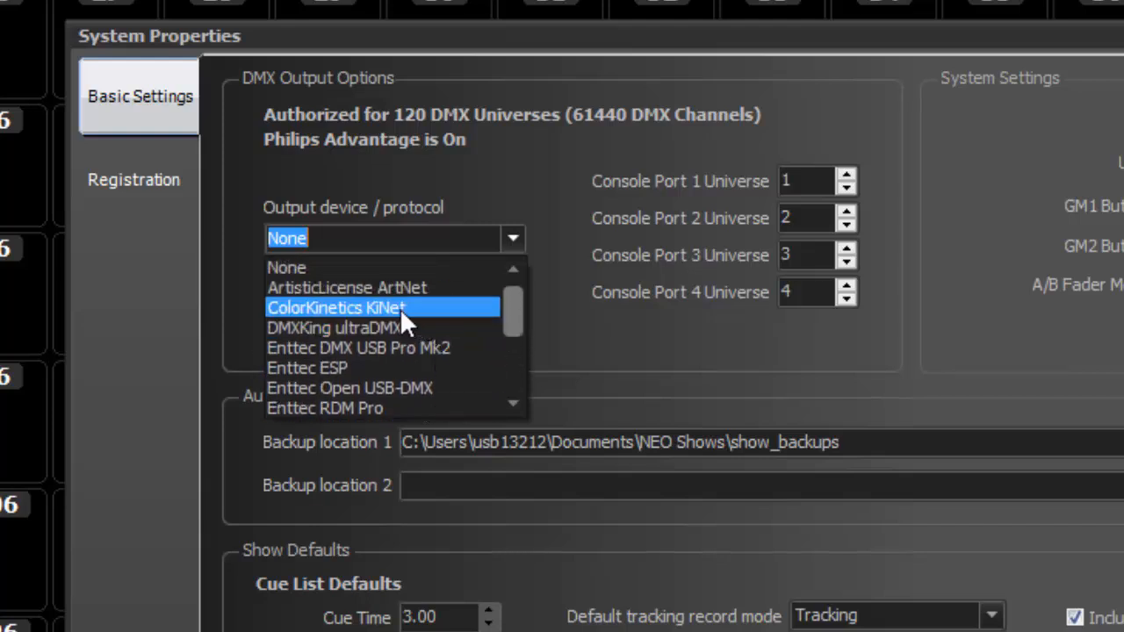
left_click(571, 341)
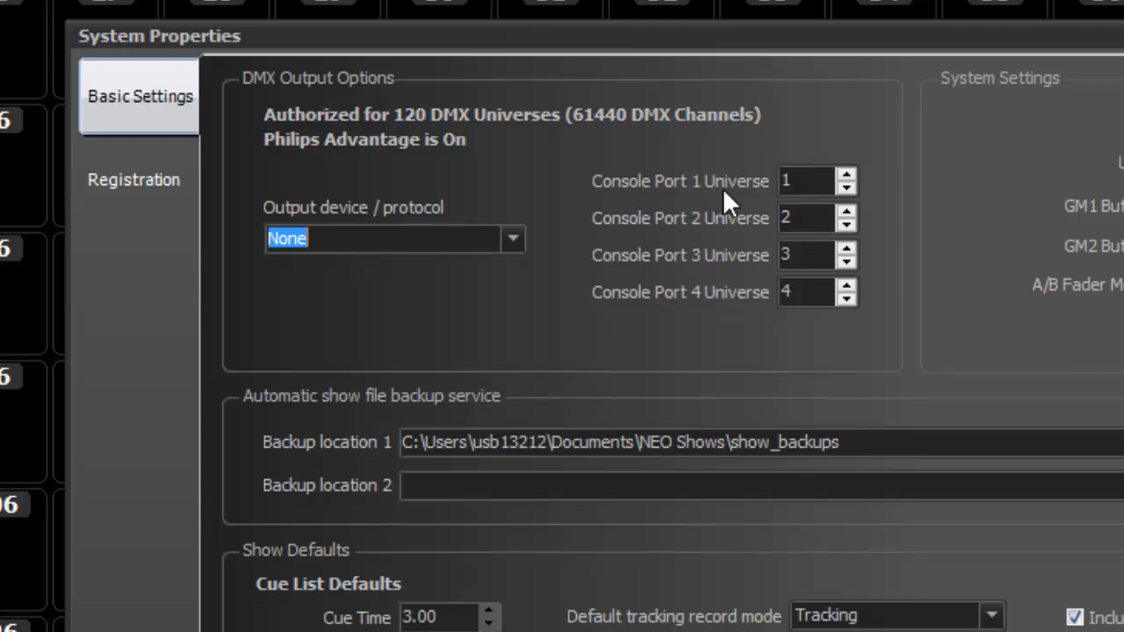
Check the universe assignments of console ports 1 and 2 and how the port 2 universe is adjusted
left_click(812, 183)
left_click(817, 219)
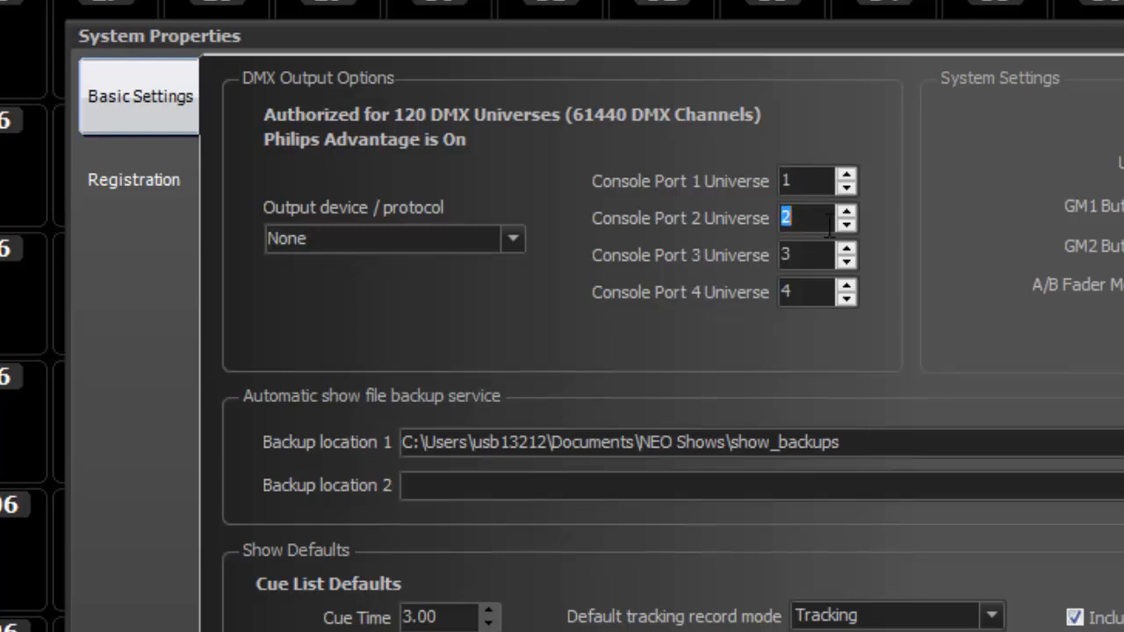
left_click(849, 211)
left_click(848, 225)
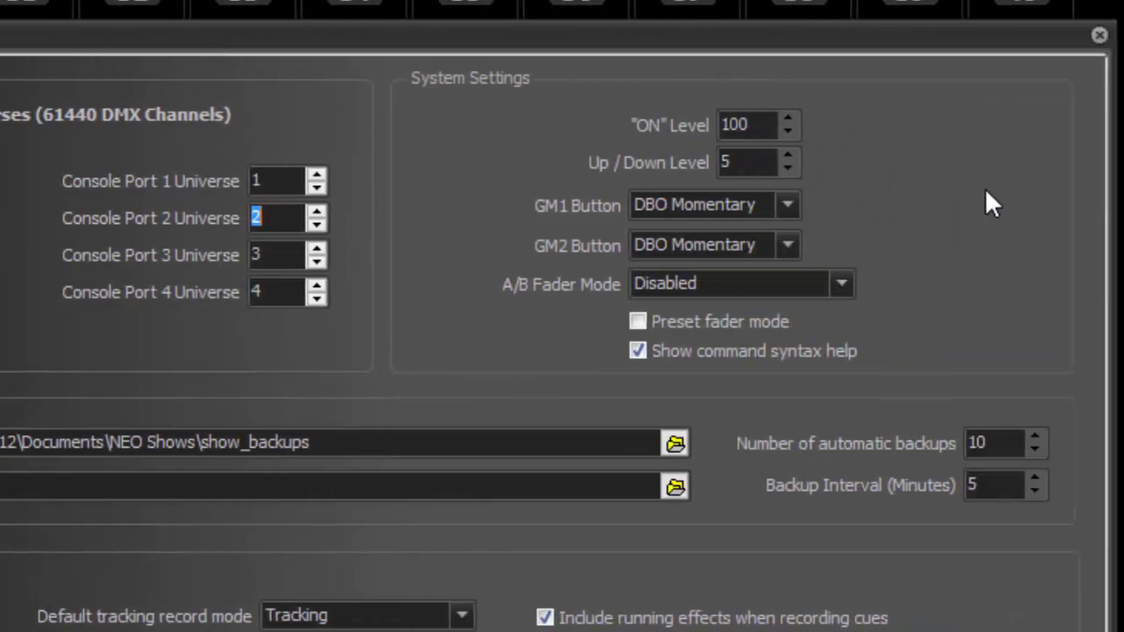
Examine the system settings for ON level, up/down level, GM1 button function and A/B fader mode without changing them
double_click(761, 125)
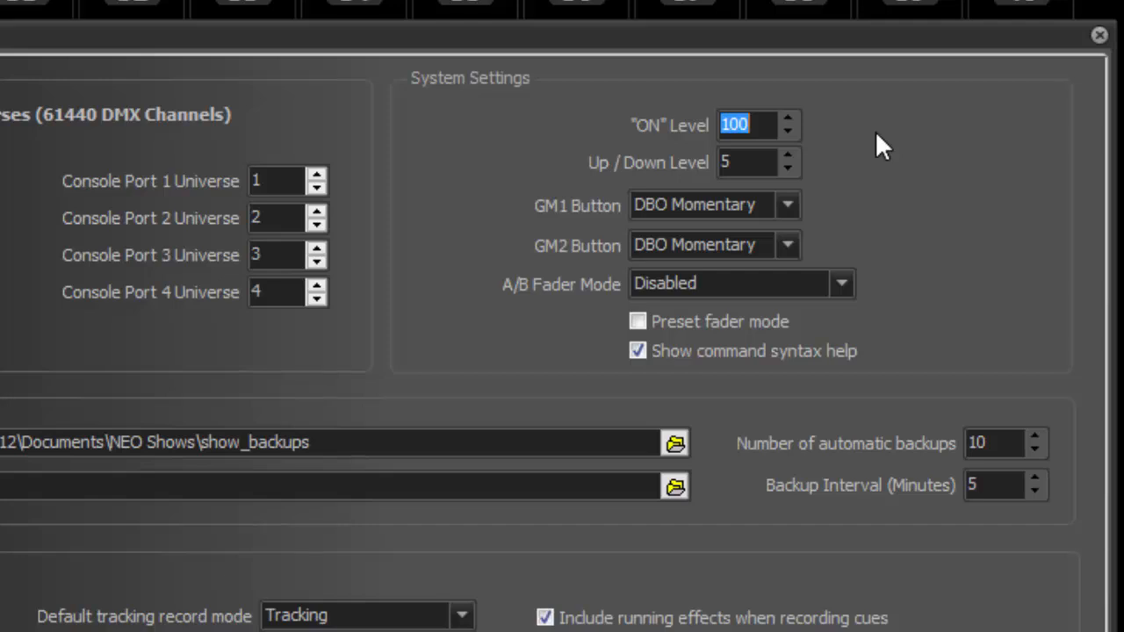
double_click(745, 163)
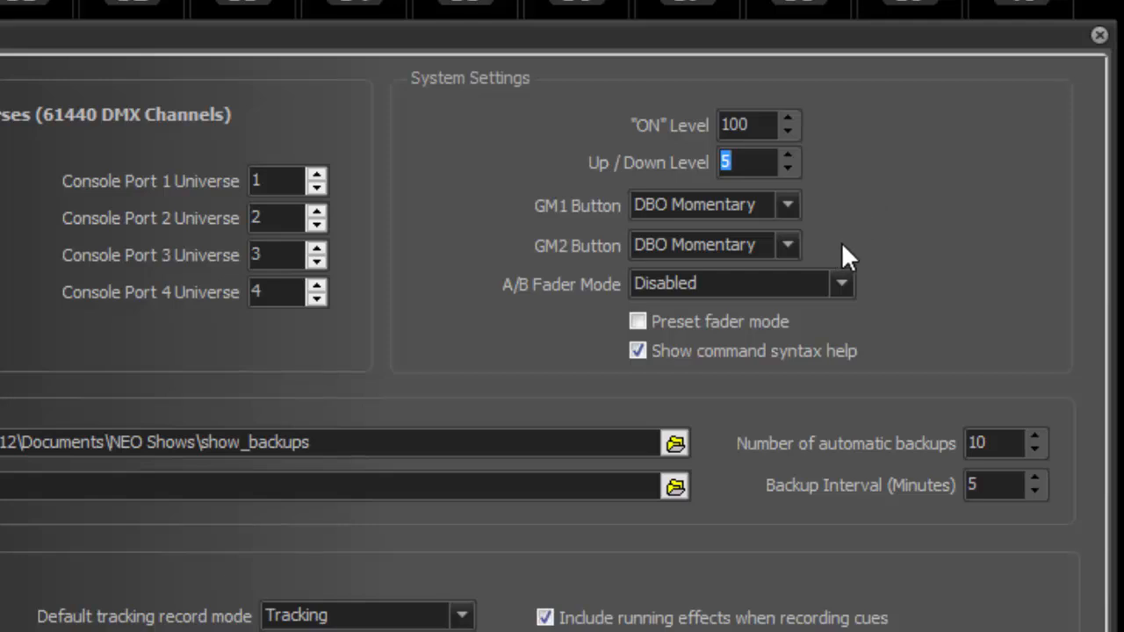
left_click(787, 207)
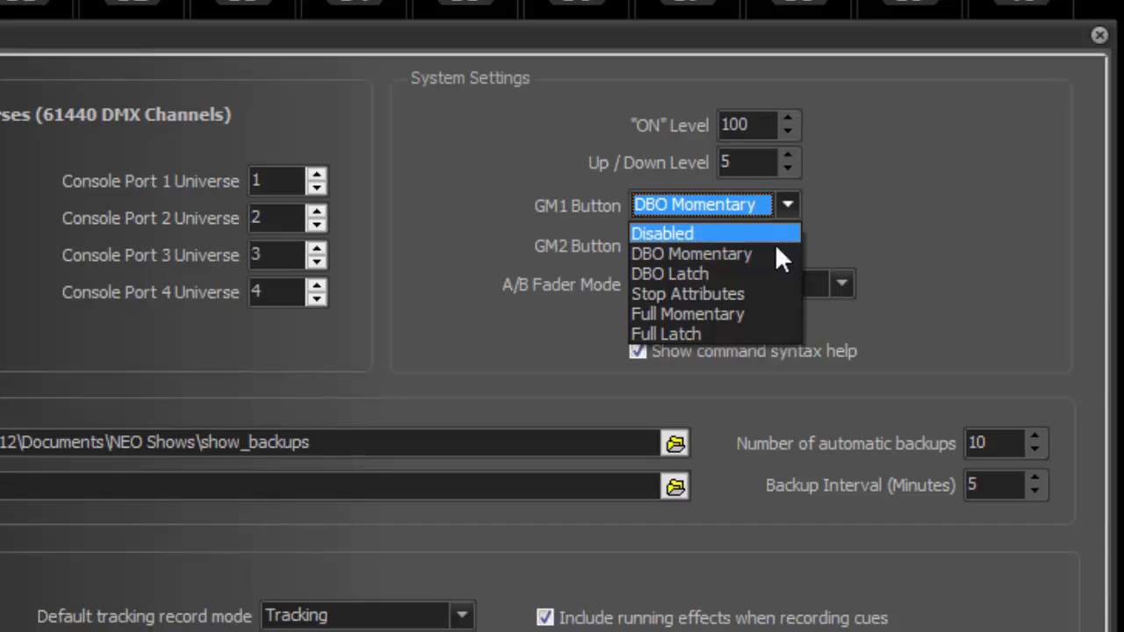
left_click(858, 202)
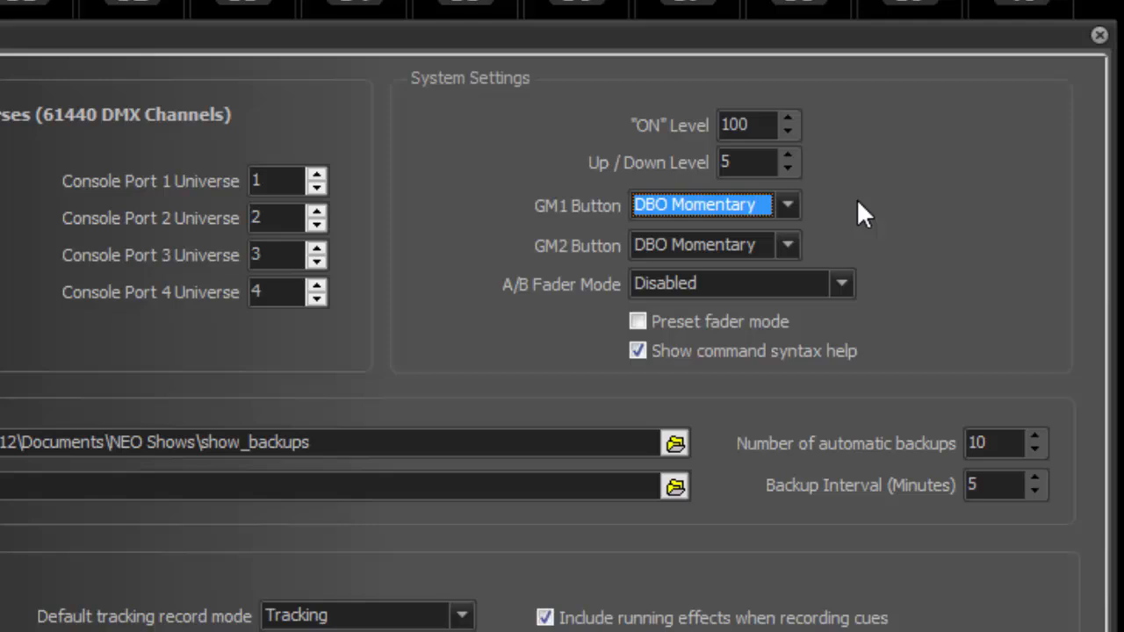
left_click(844, 284)
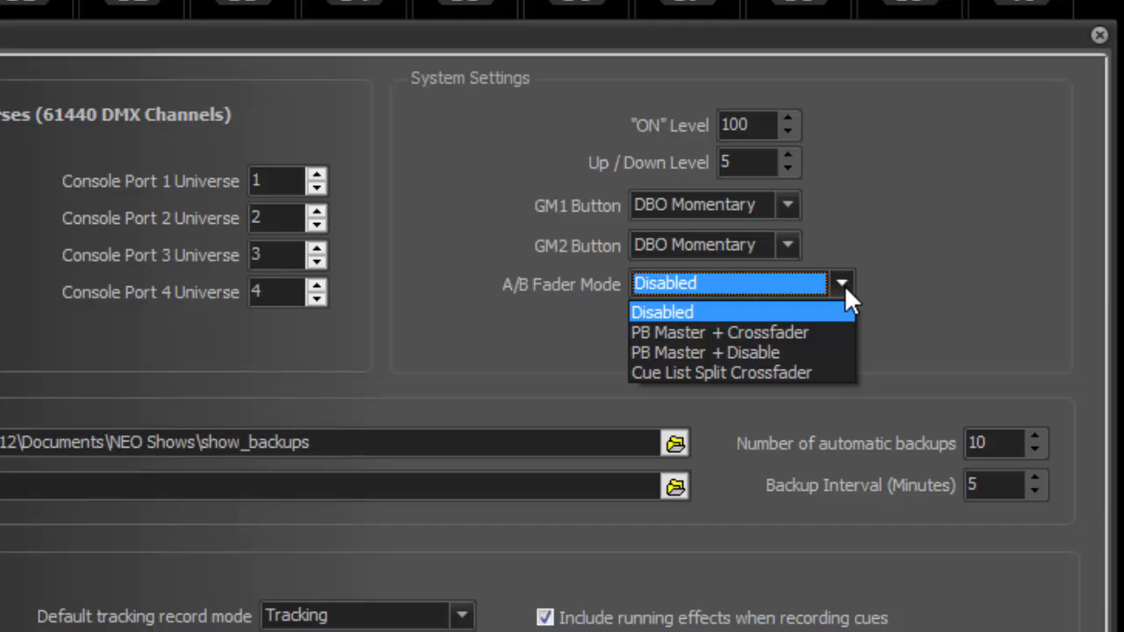
left_click(931, 307)
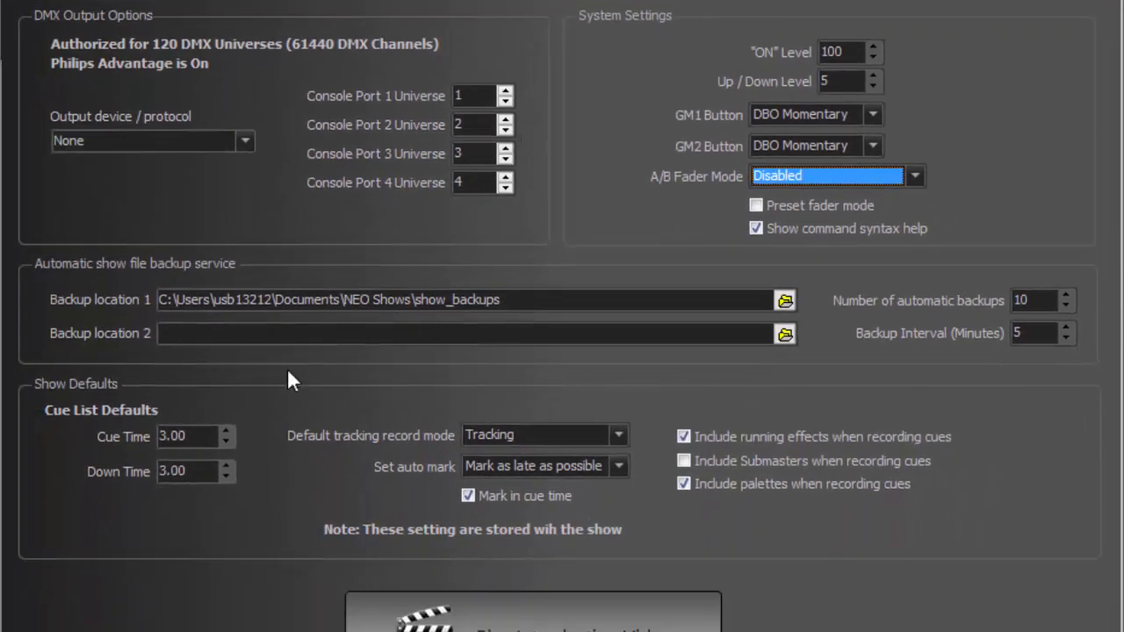
Inspect the automatic show backup settings: both backup locations, the folder chooser for location 2, the number of backups and the interval
left_click(620, 304)
left_click(613, 338)
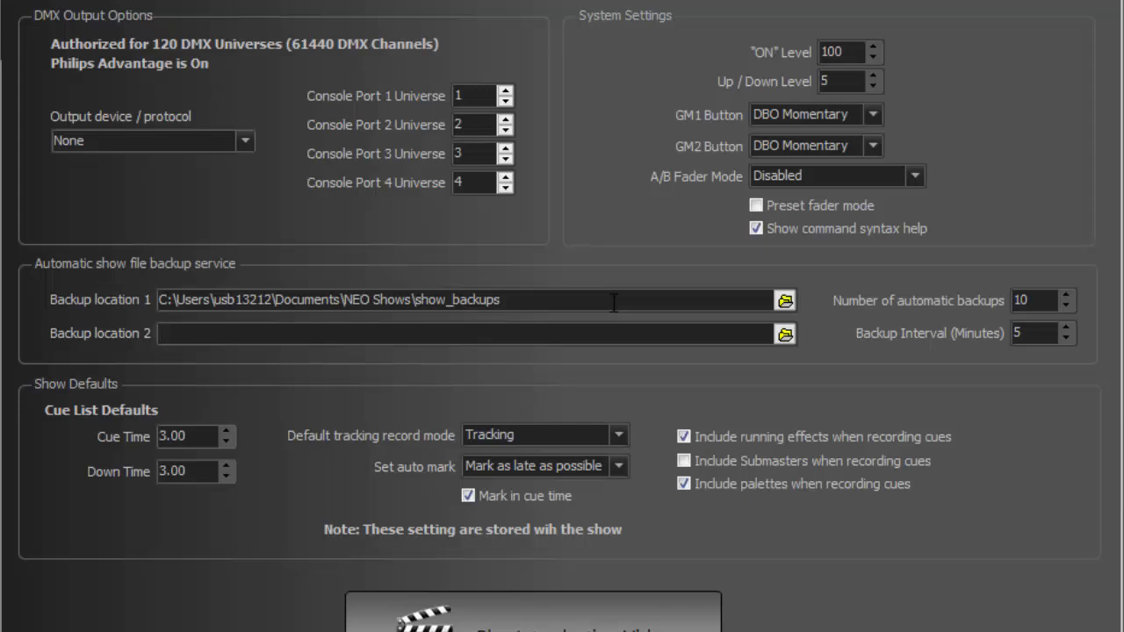
left_click(785, 336)
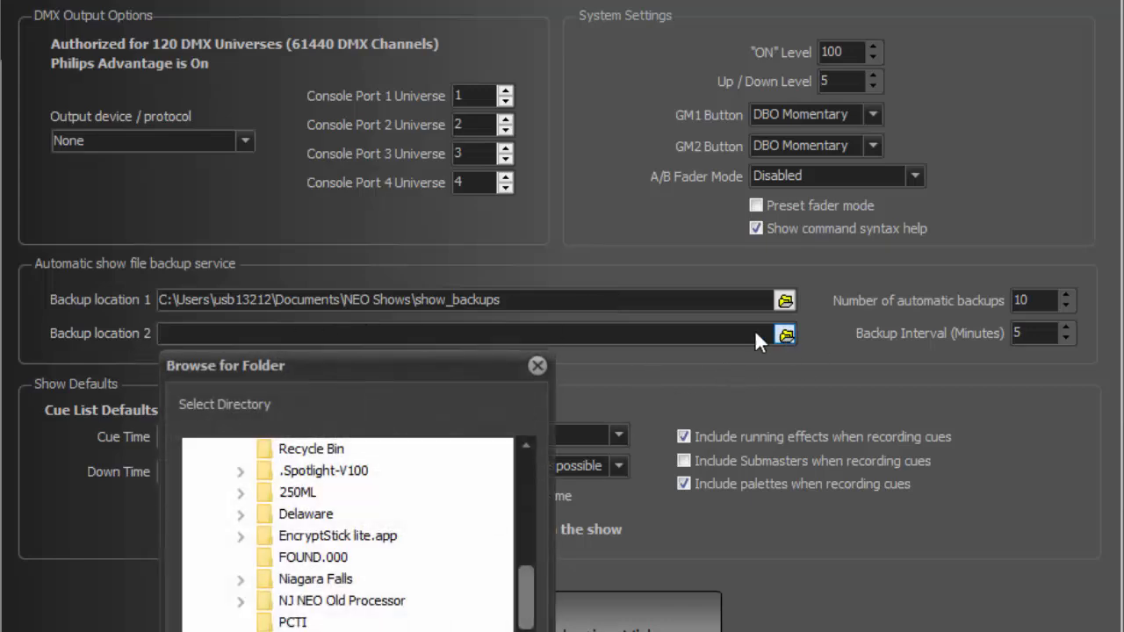
left_click(483, 631)
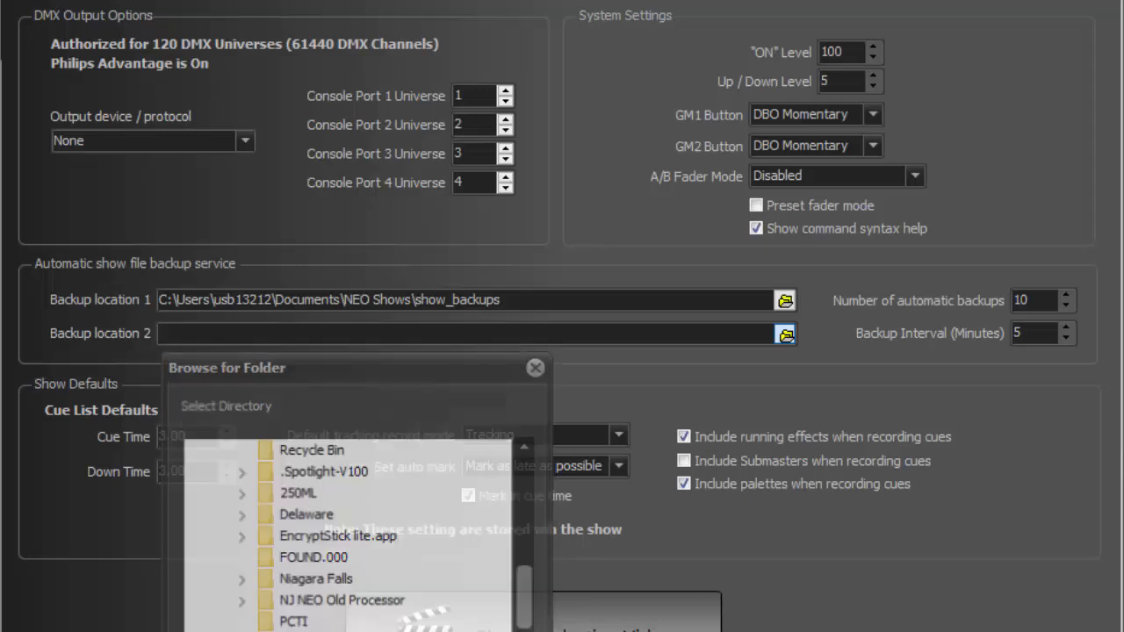
double_click(1052, 298)
key("Tab")
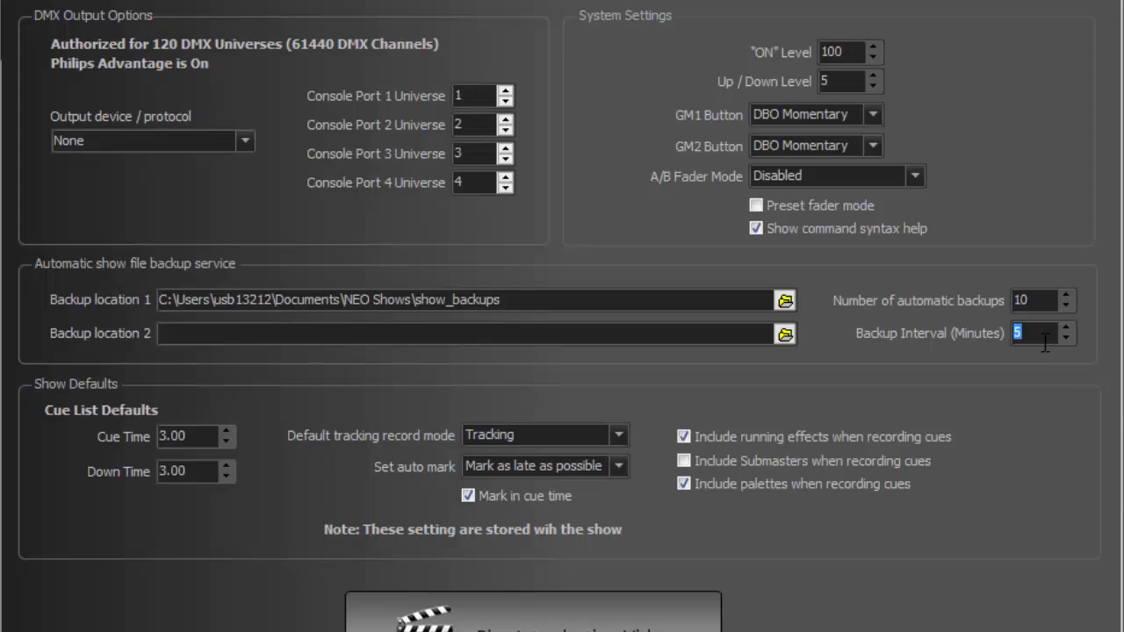
Examine the cue list defaults for cue time, down time, tracking record mode and auto mark, keeping the current choices
scroll(972, 418, "down", 4)
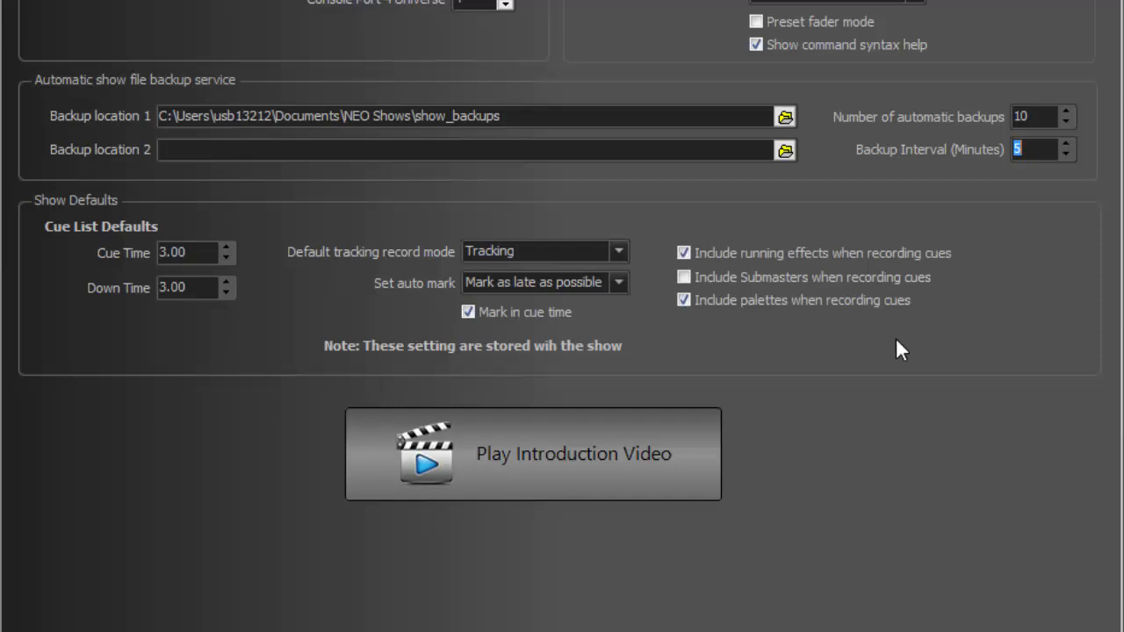
left_click(195, 253)
left_click(198, 291)
left_click(618, 251)
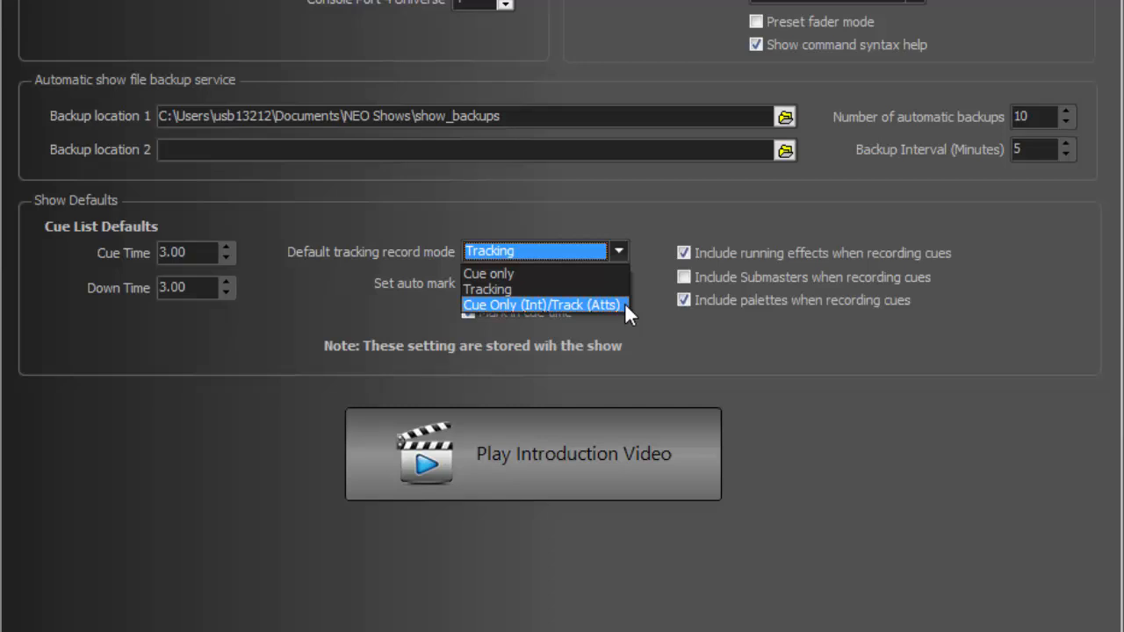
left_click(654, 220)
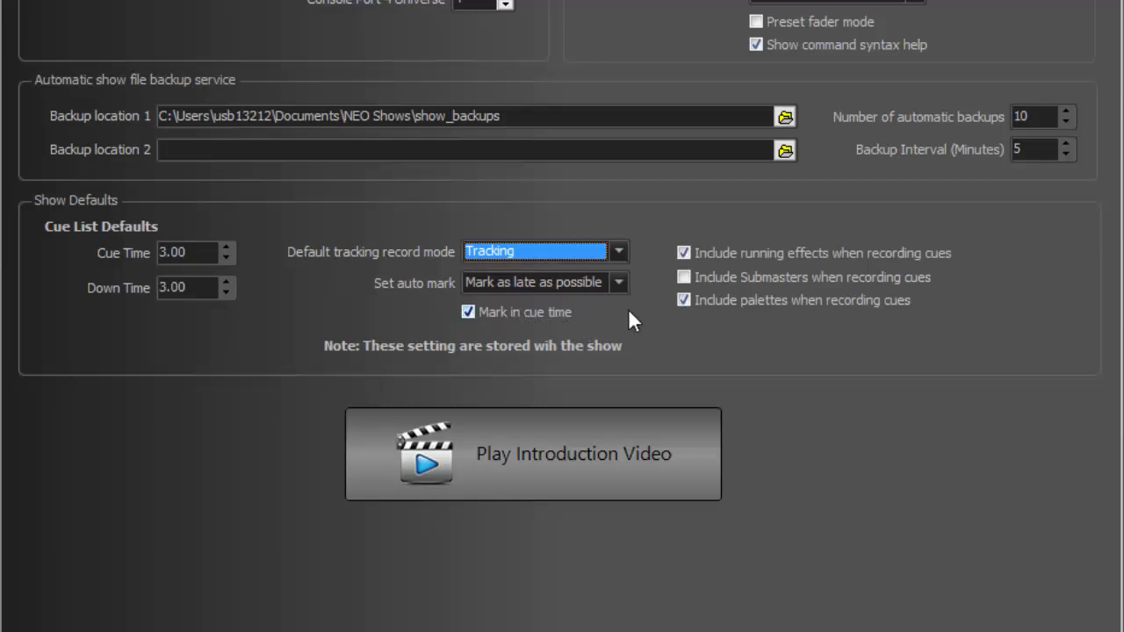
left_click(619, 282)
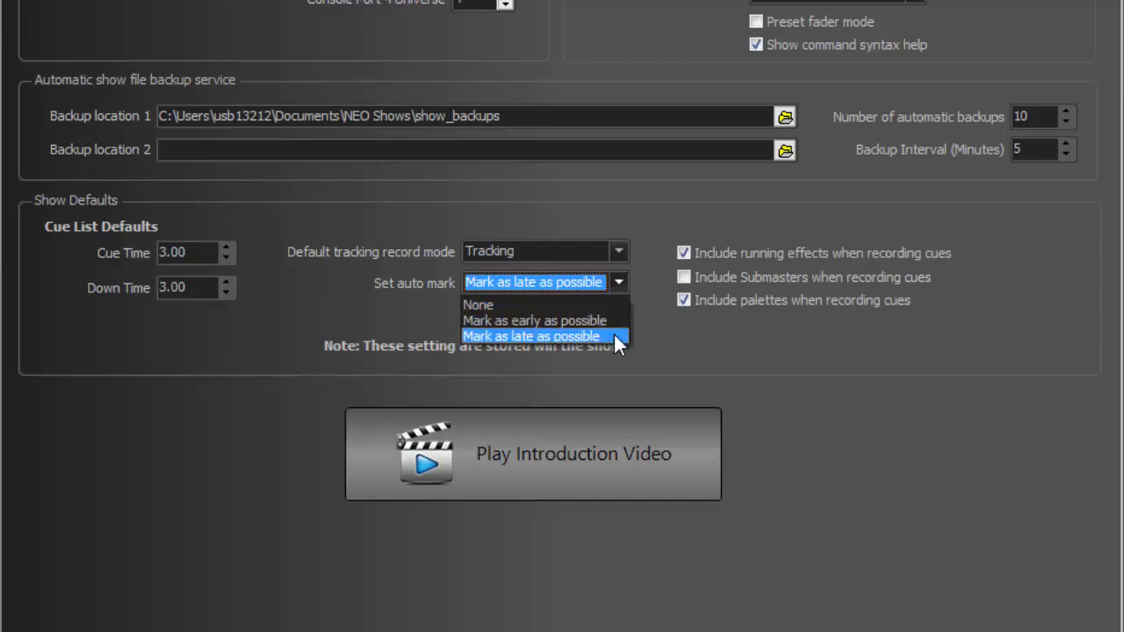
left_click(783, 332)
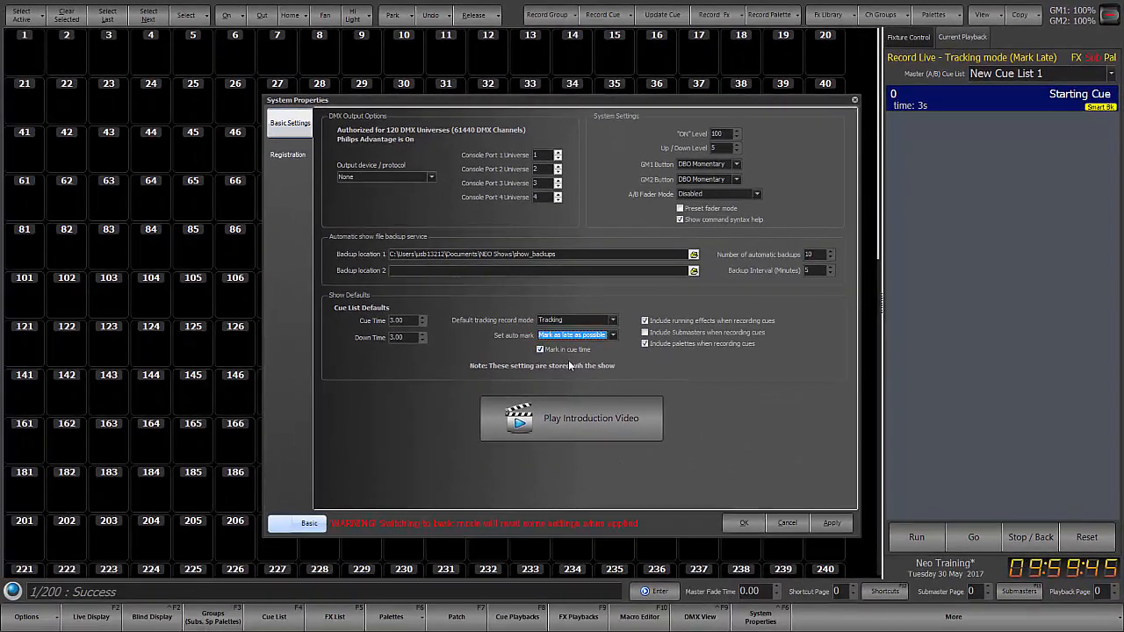
Open the NEO introduction video page in the web browser and close it without playing the video
left_click(586, 419)
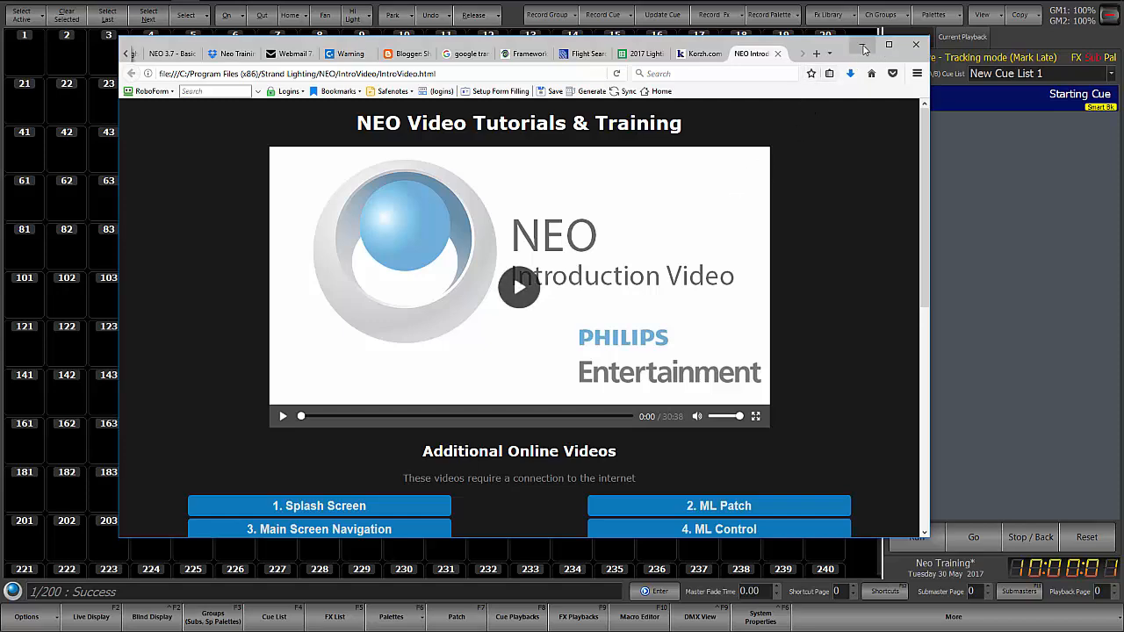
left_click(916, 44)
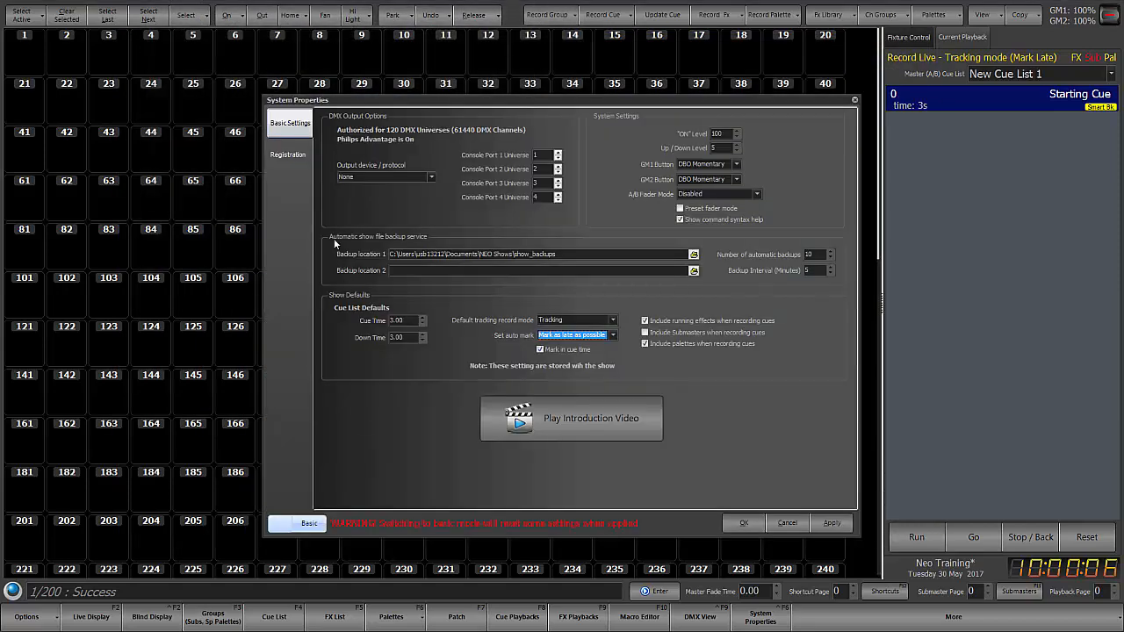
View the registration information, return to the basic settings and accept the System Properties dialog
left_click(288, 157)
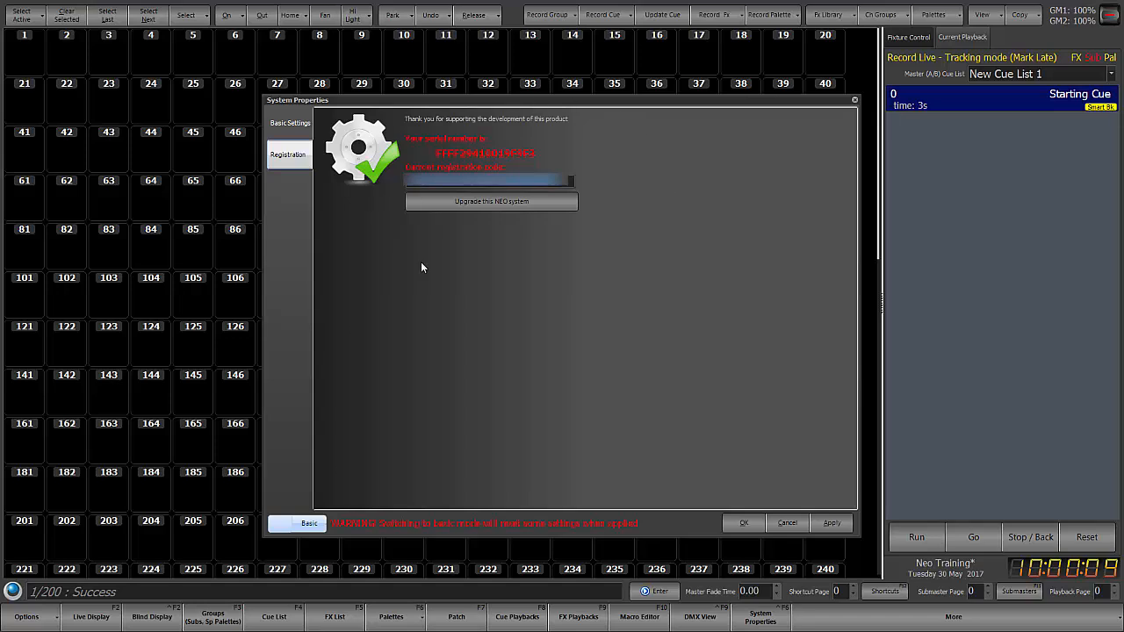
left_click(290, 141)
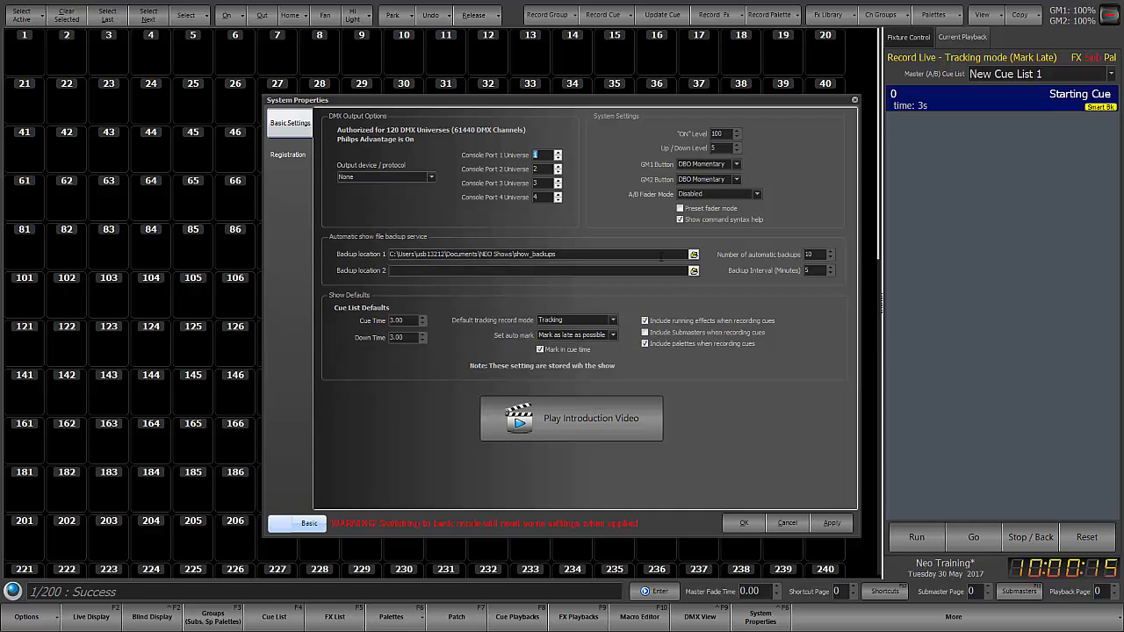
left_click(743, 523)
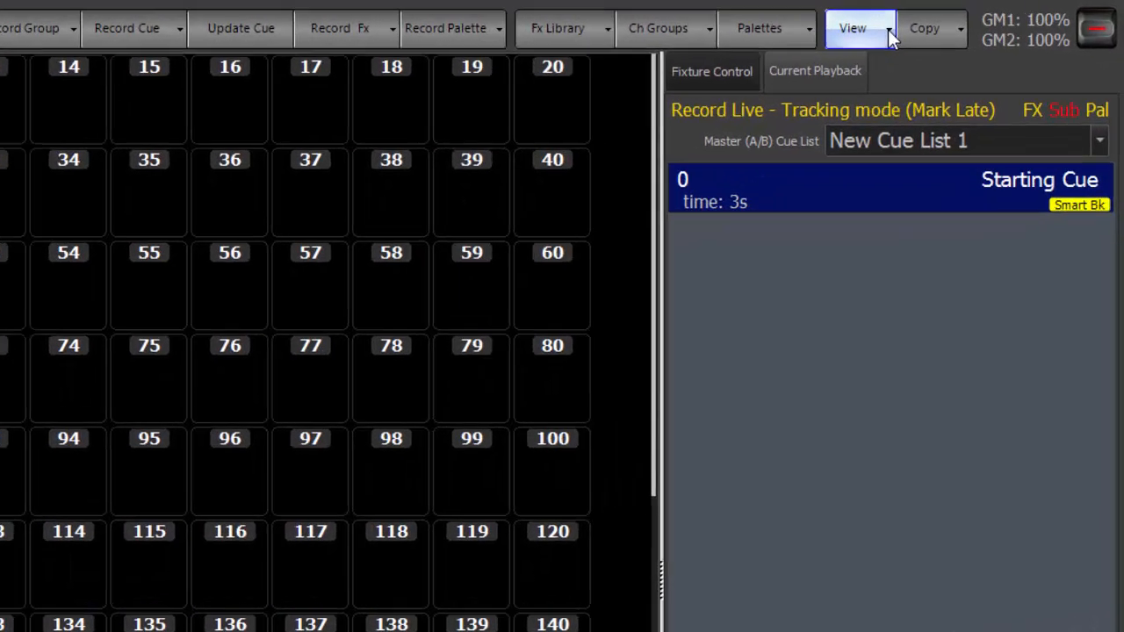
Look over the available channel view and display options without choosing one
left_click(999, 16)
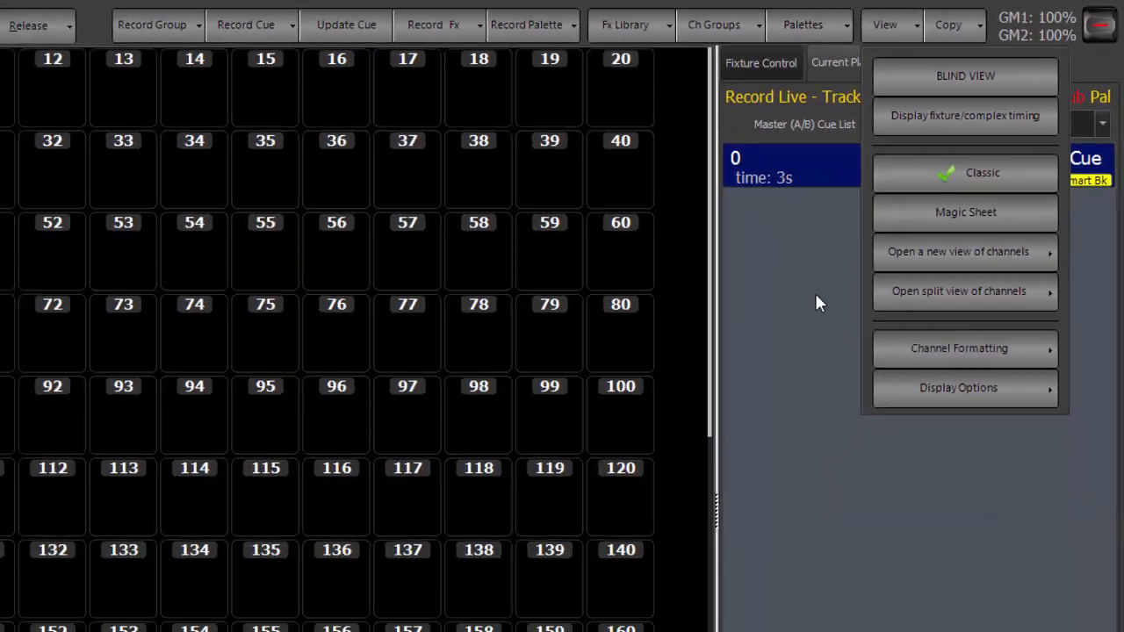
left_click(687, 409)
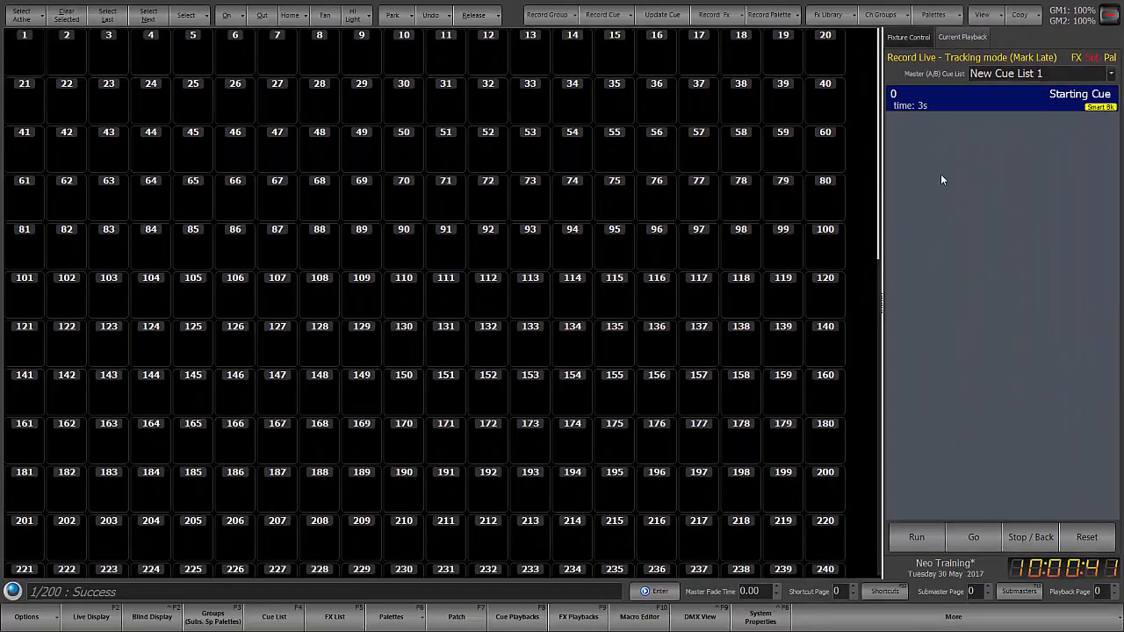